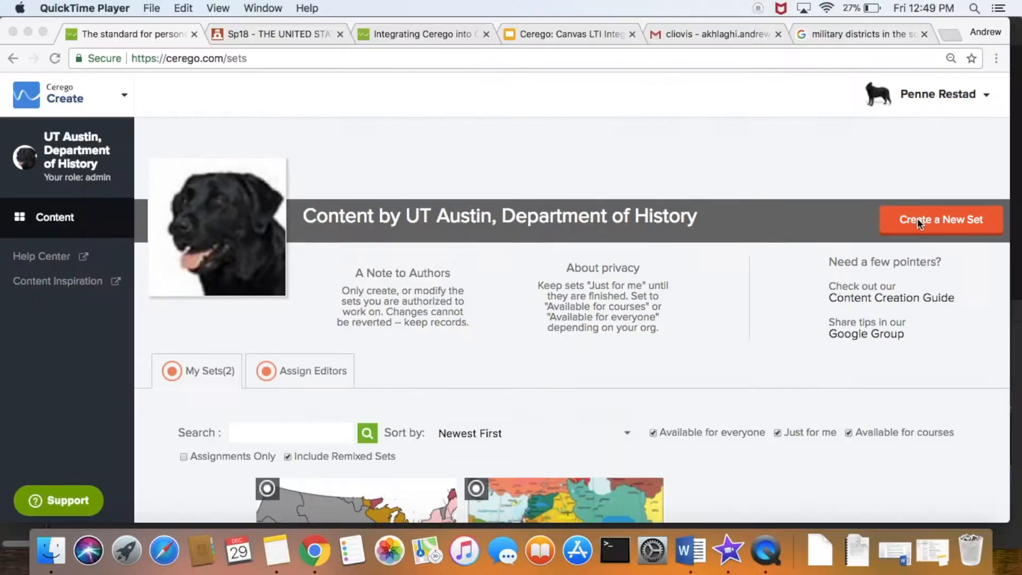
Start a new content set and title it "Military Districts of the South"
click(918, 219)
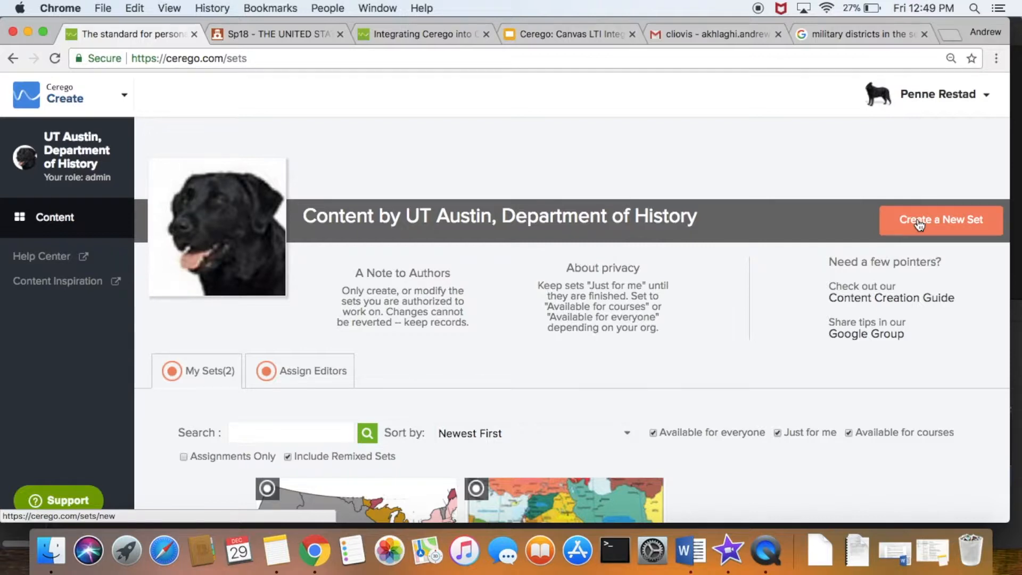
click(919, 223)
click(513, 298)
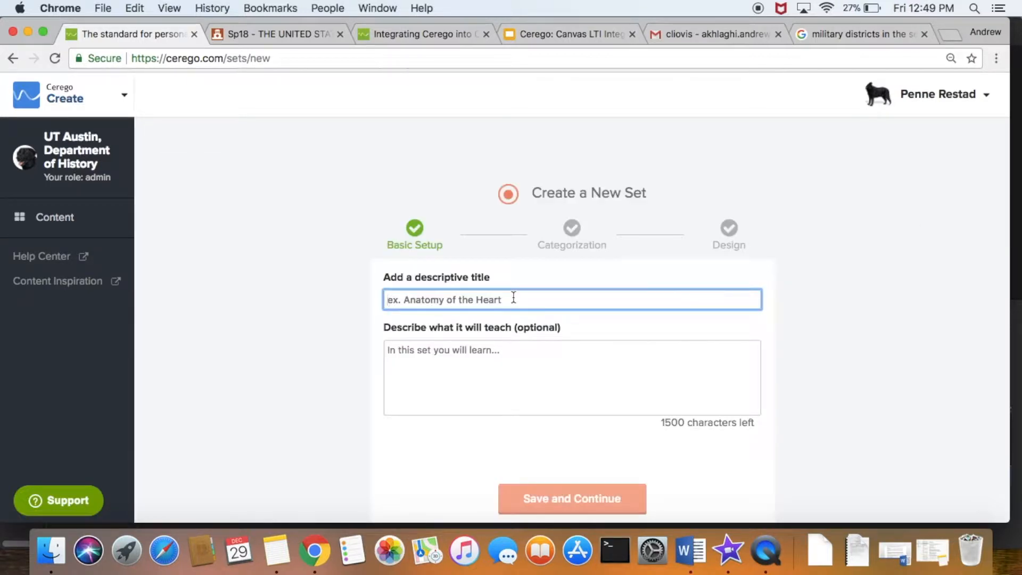
text(Military D)
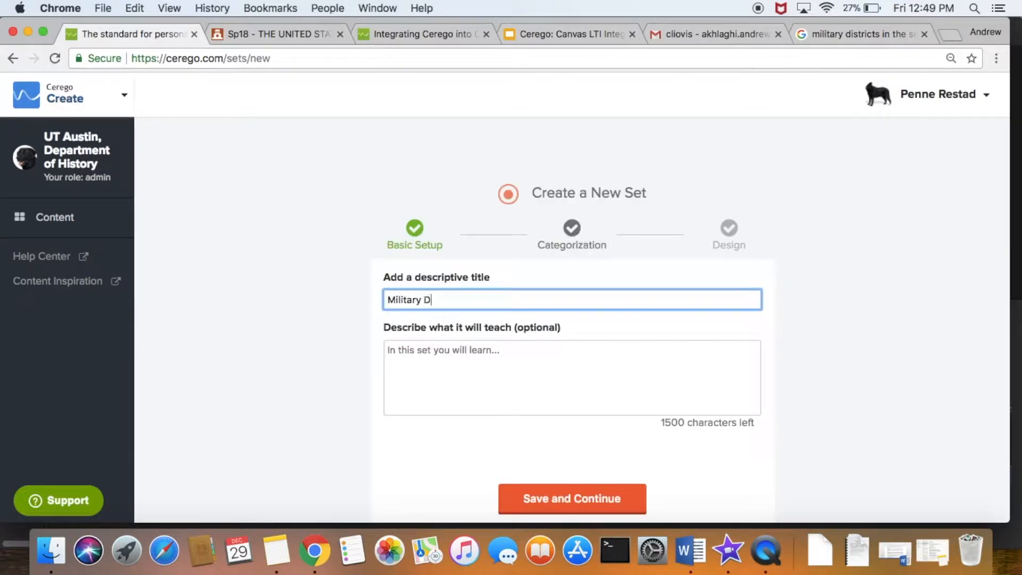
text(istrcicts of the South)
Describe the set as "Districts during Reconstruction" and save the basic setup
click(466, 383)
text(Mi)
key(BackSpace)
key(BackSpace)
text(Districts )
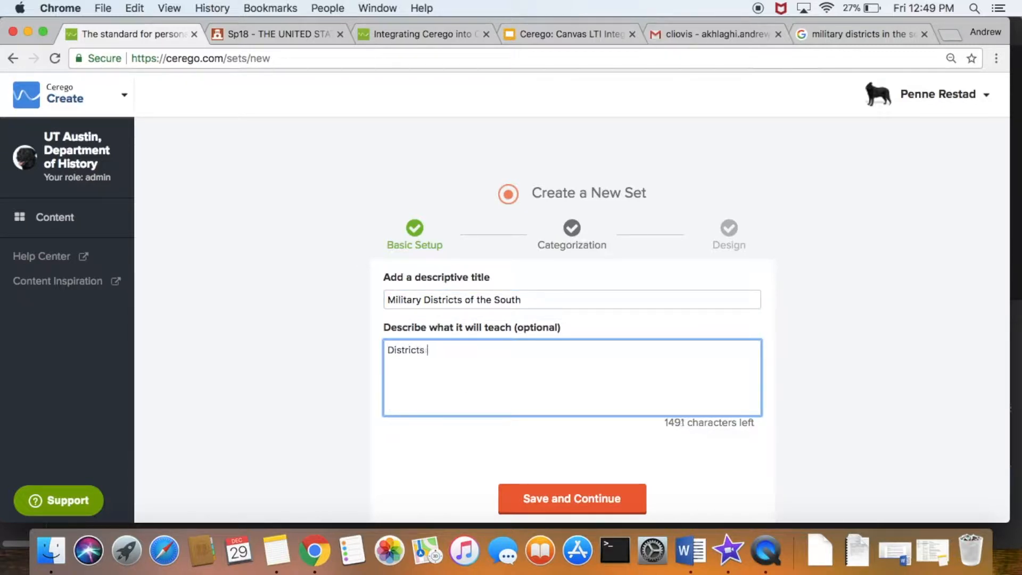
text(during Reconstruction)
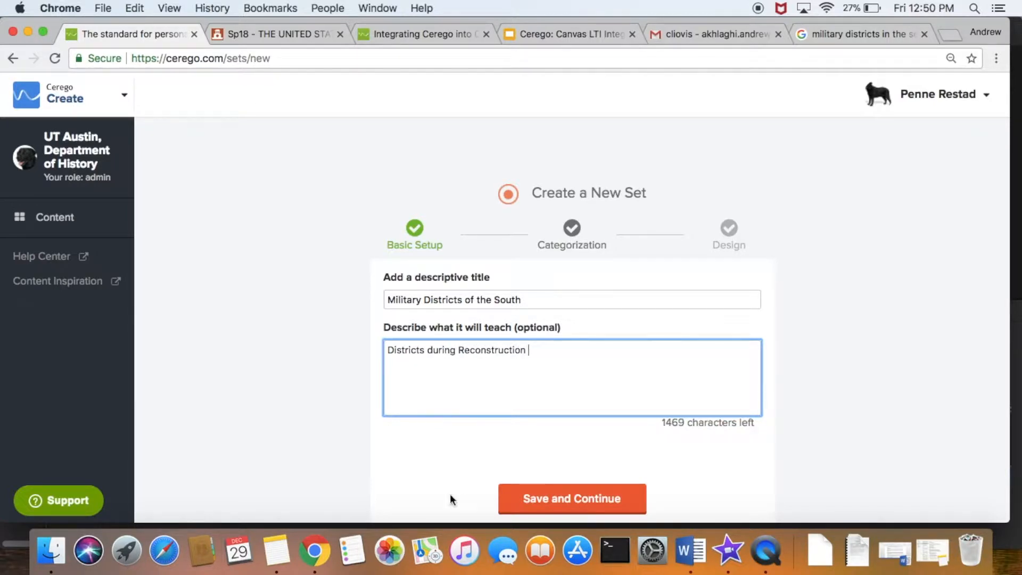
click(557, 500)
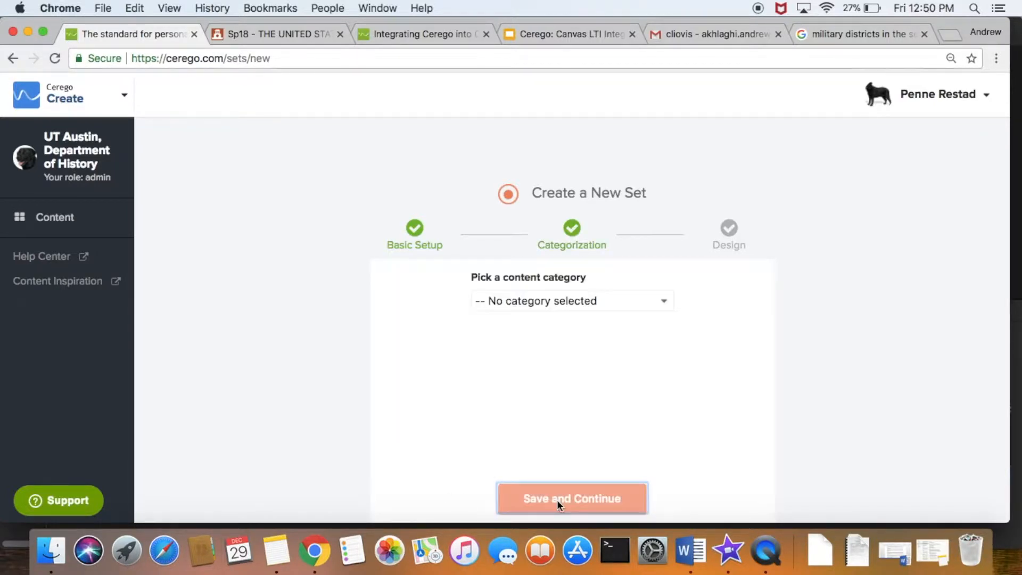
Categorize the set as History & Geography with the subcategory Americas, and save the categorization
click(587, 303)
click(562, 346)
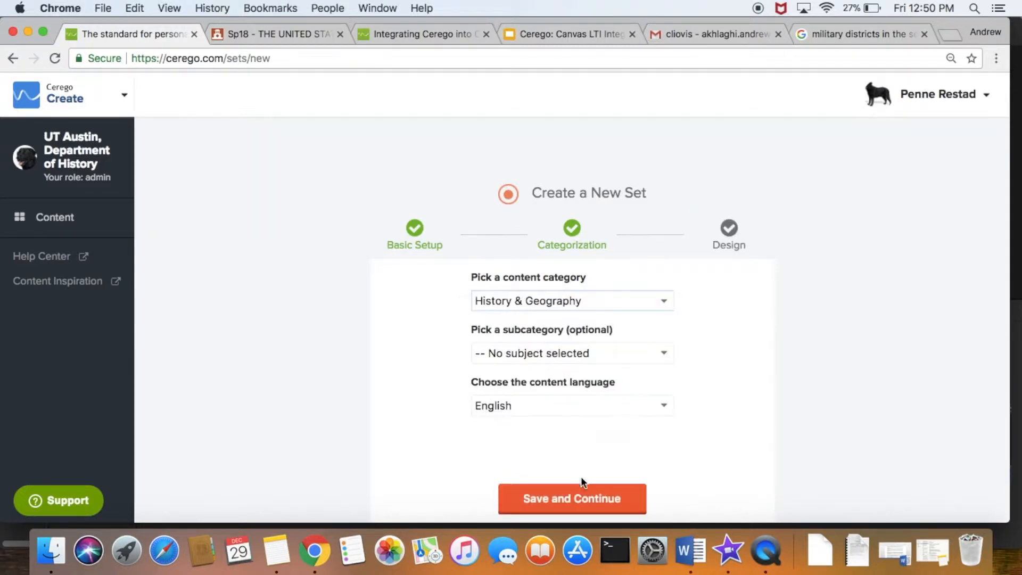
click(558, 362)
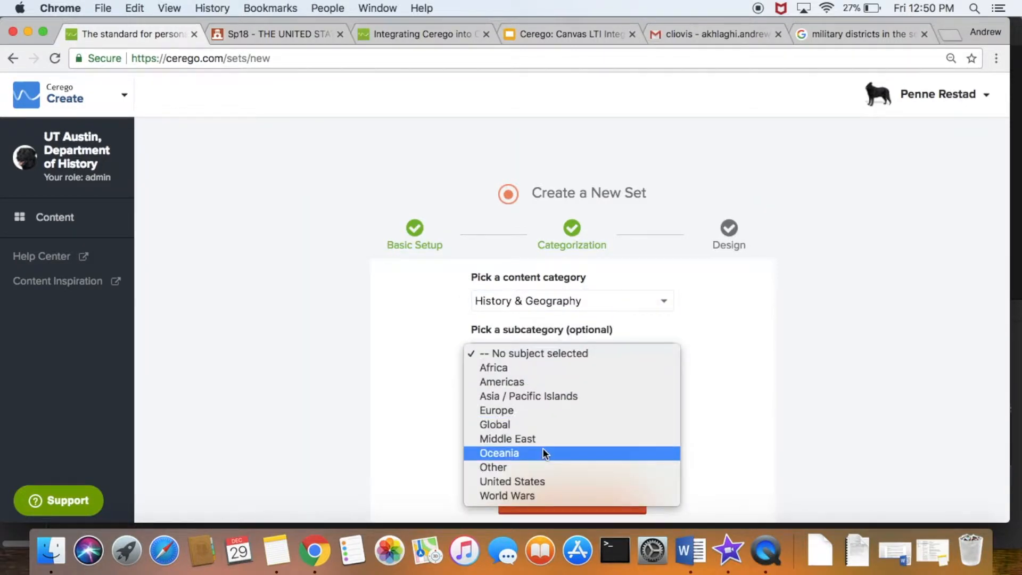
click(528, 382)
click(544, 509)
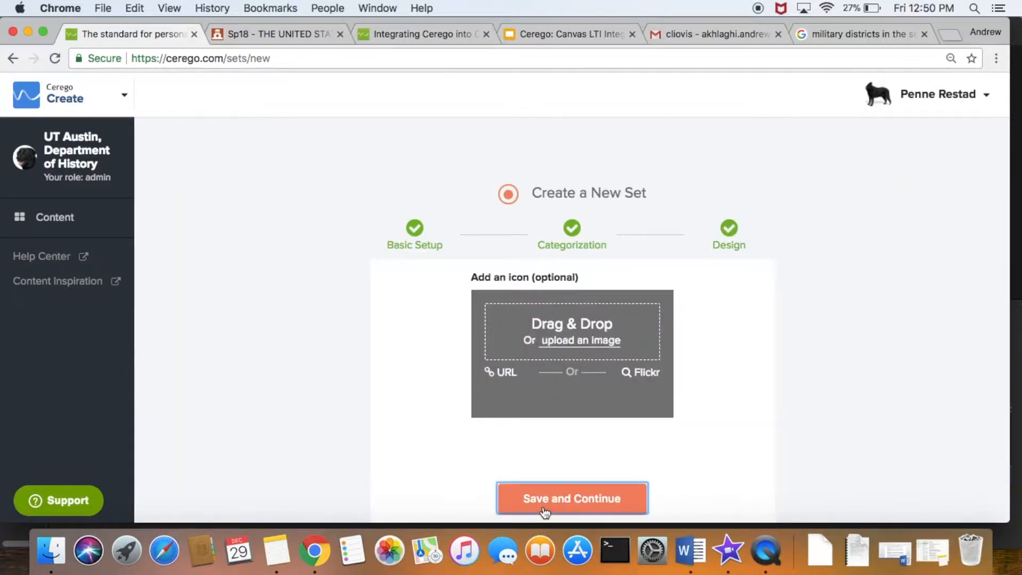
Upload the South_Military_Districts image as the set's icon and save the design
click(586, 341)
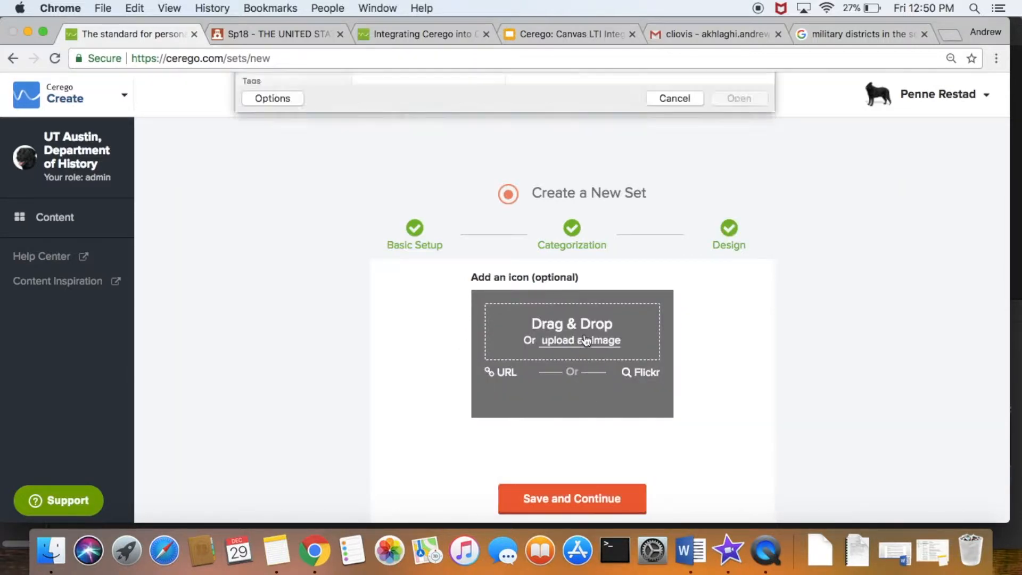
click(414, 217)
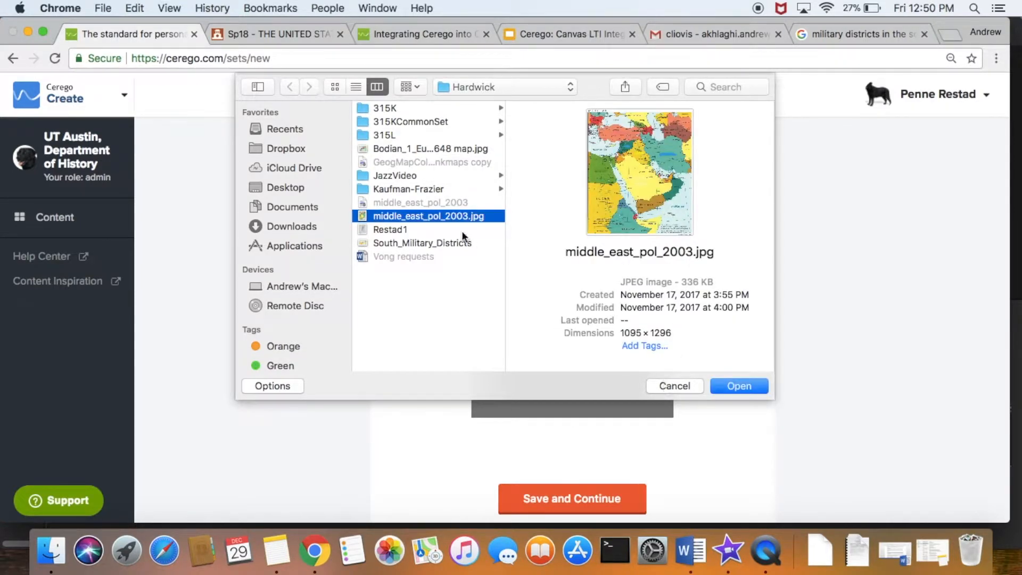
click(456, 243)
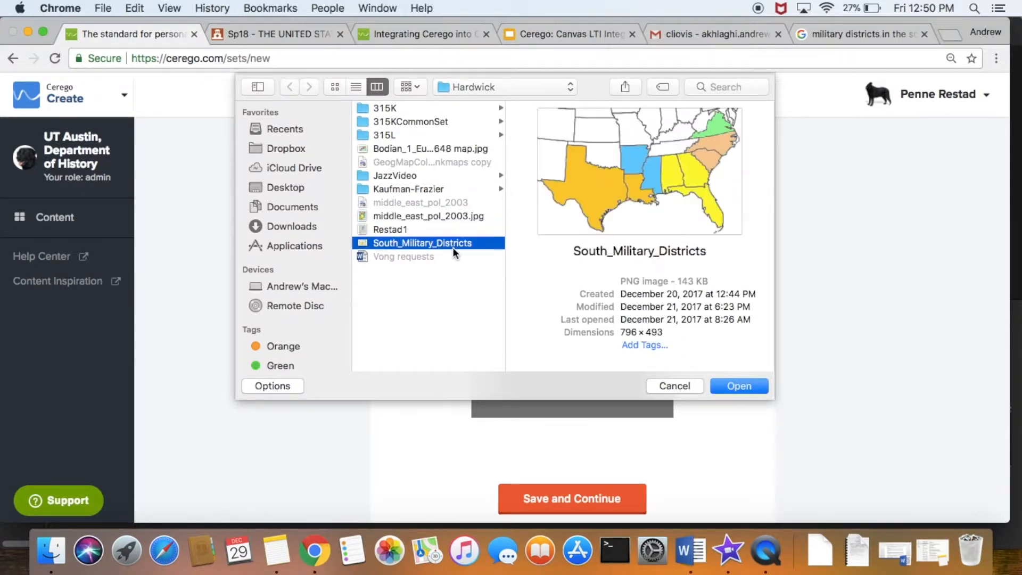
click(736, 386)
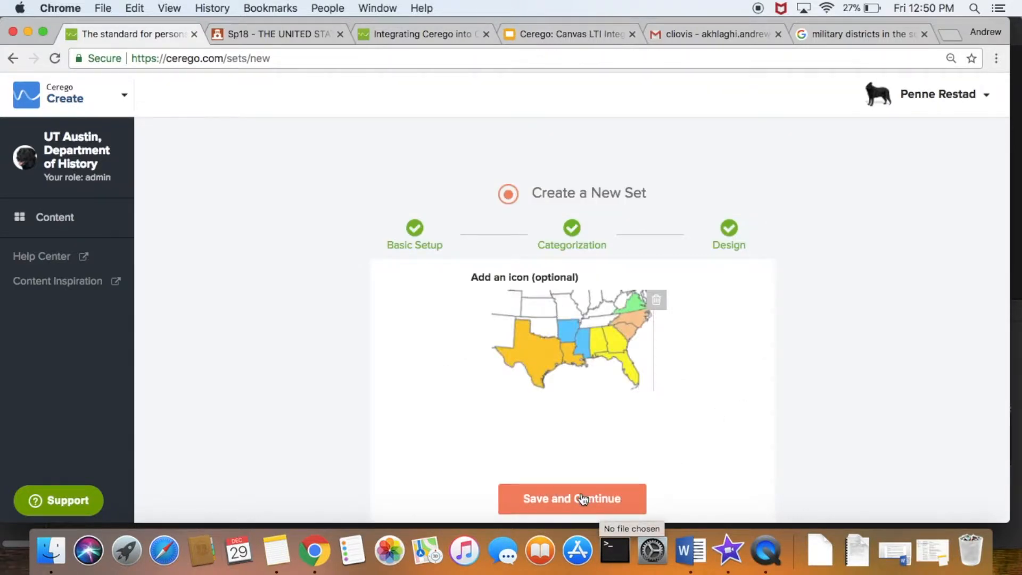
click(583, 498)
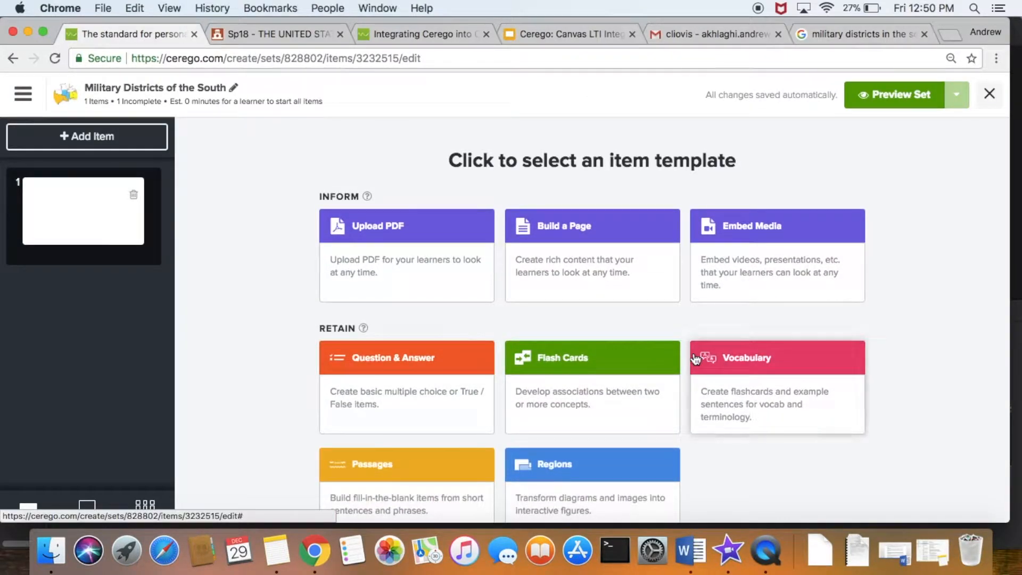
Make the first item a Regions item and upload South_Military_Districts as its base image
click(587, 473)
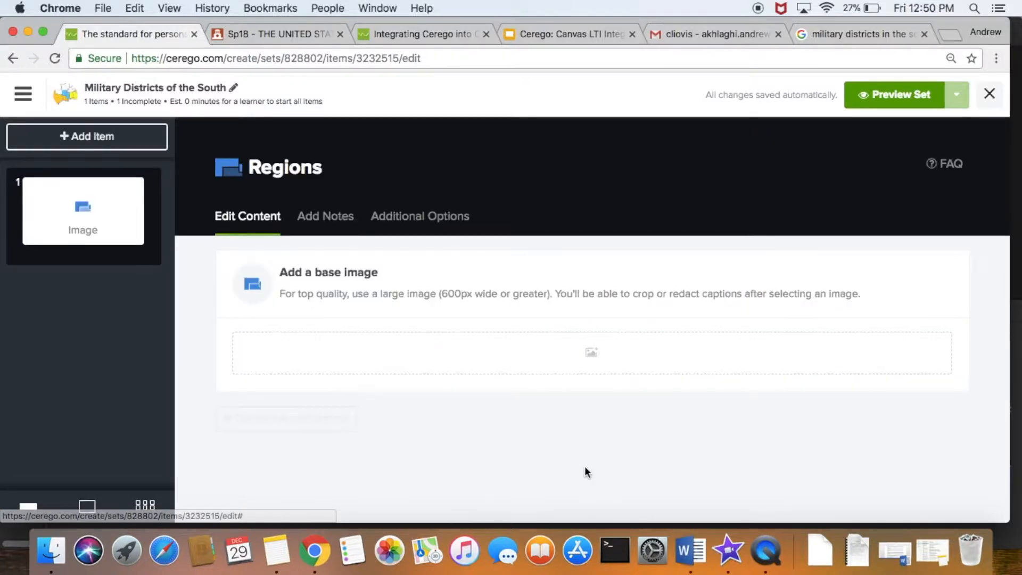
click(593, 353)
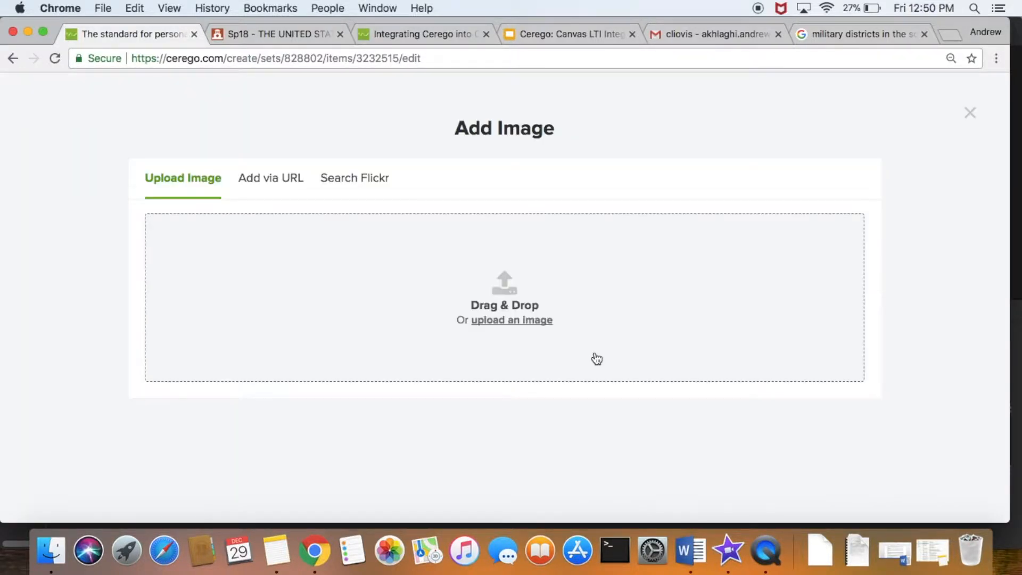
click(527, 321)
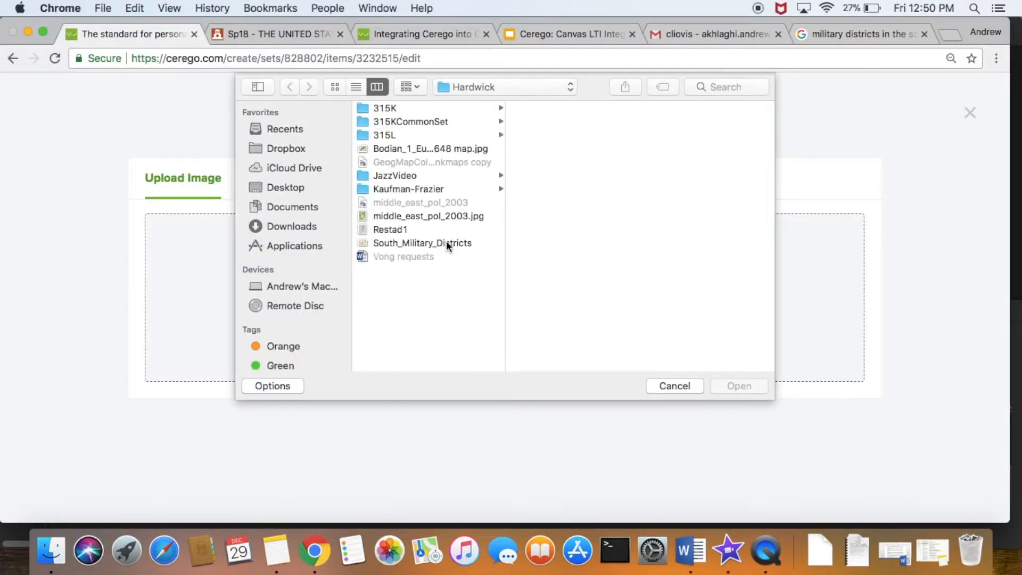
click(419, 240)
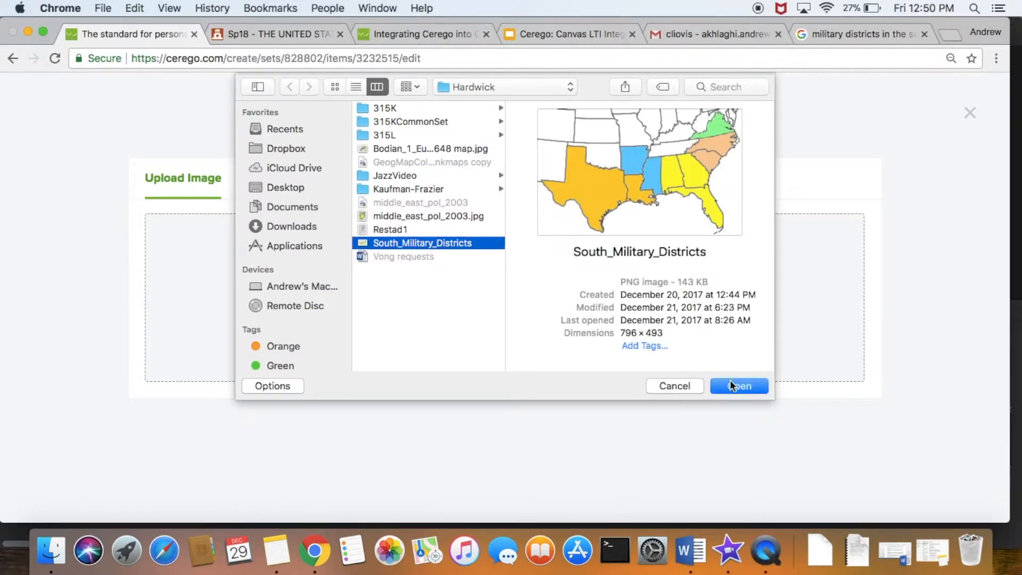
click(737, 386)
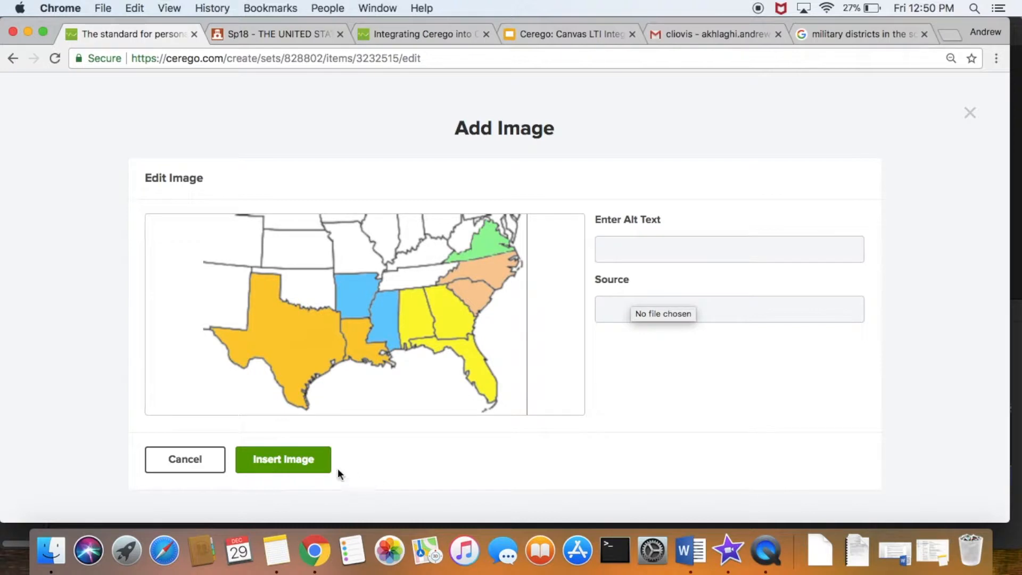
Enter Wikimedia as the base image's source and insert the image
click(600, 313)
text(Wikimedia)
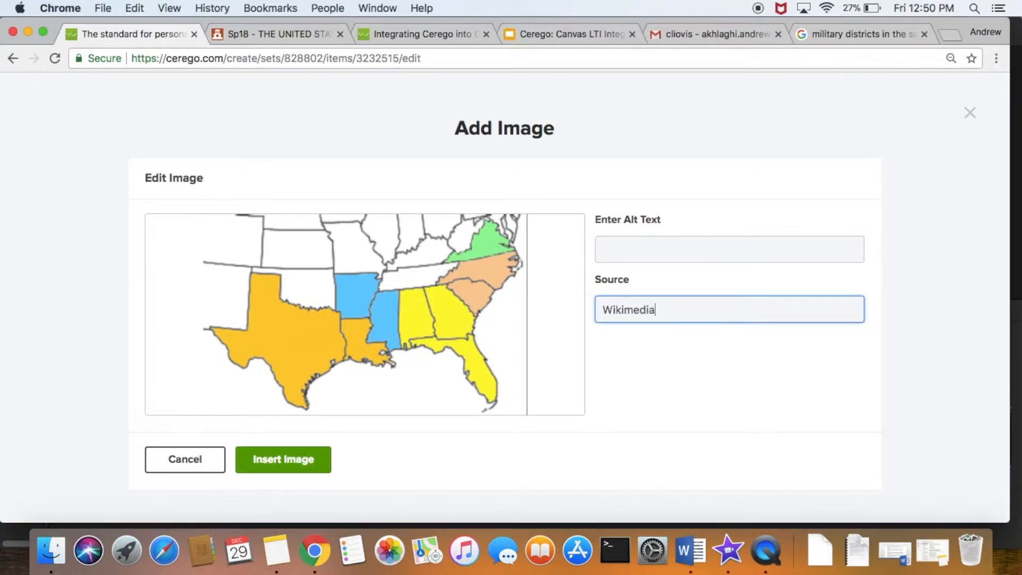
click(311, 462)
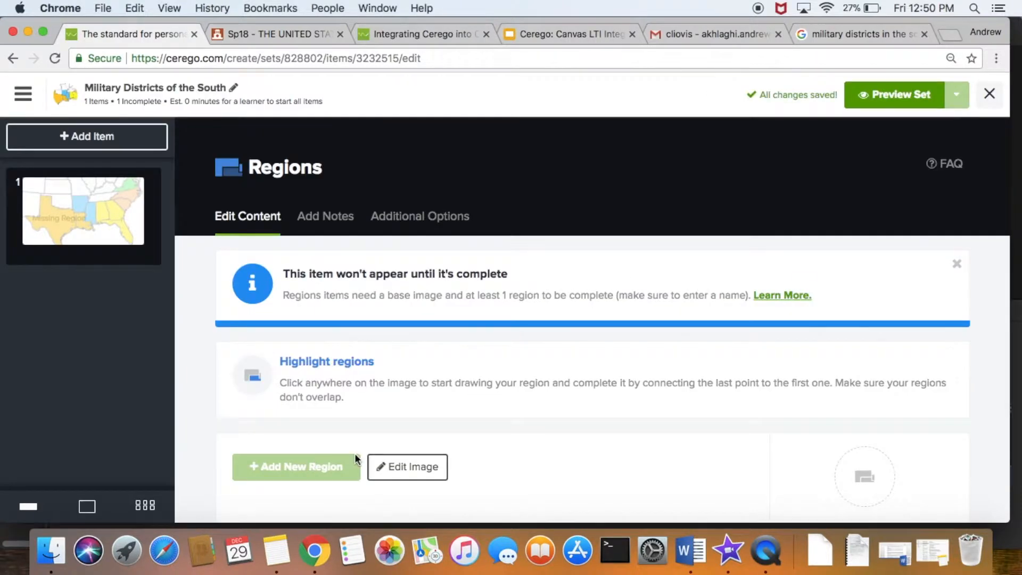
Outline the orange district covering Texas and Louisiana as a closed region on the map
scroll(989, 420, down, 5)
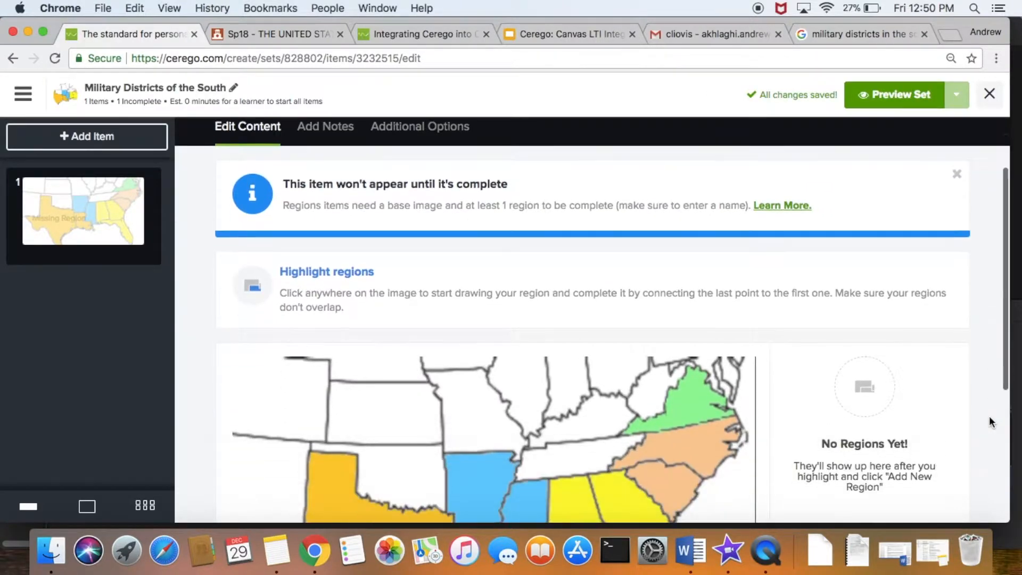
scroll(989, 416, down, 2)
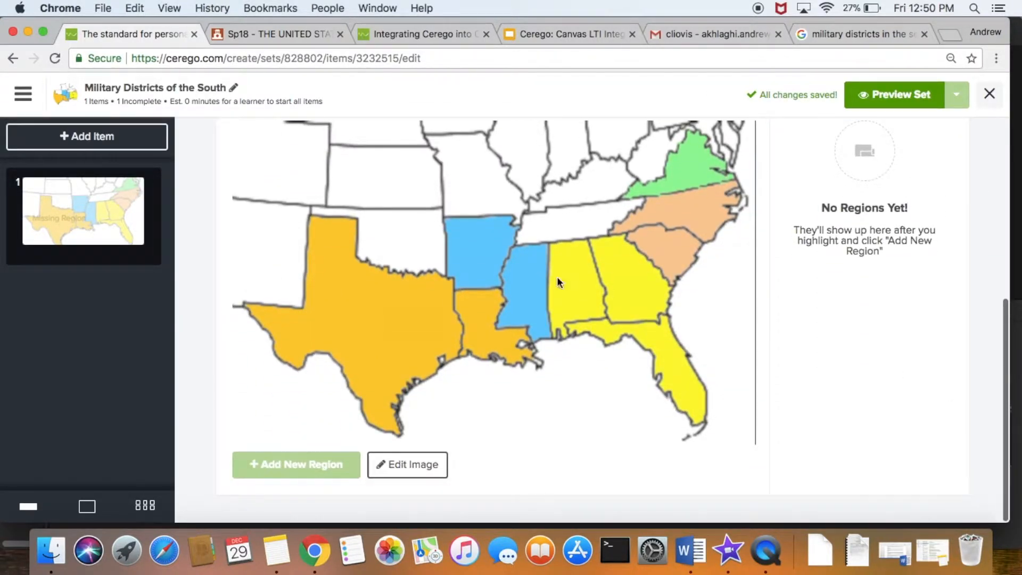
click(308, 214)
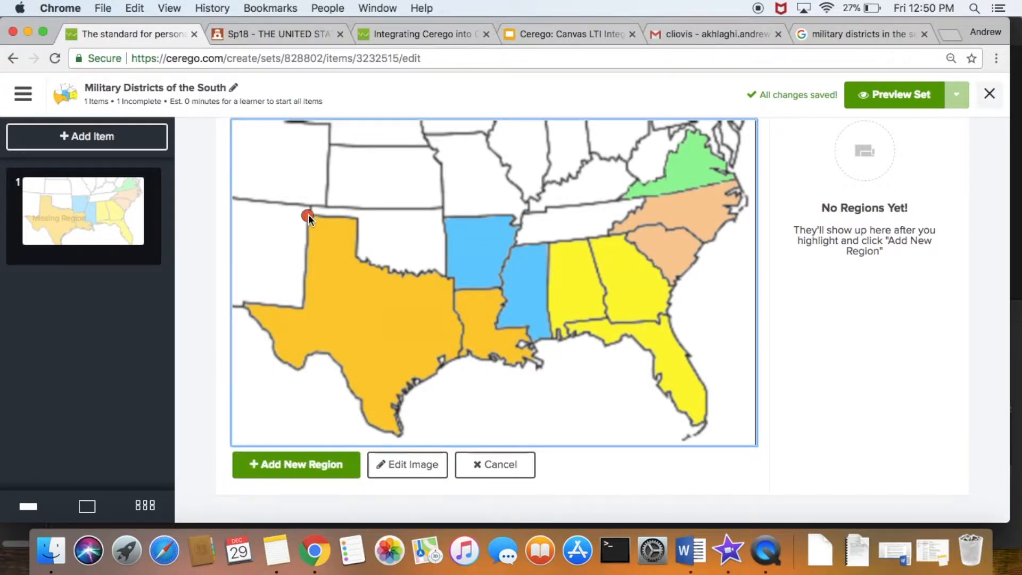
click(353, 218)
click(450, 280)
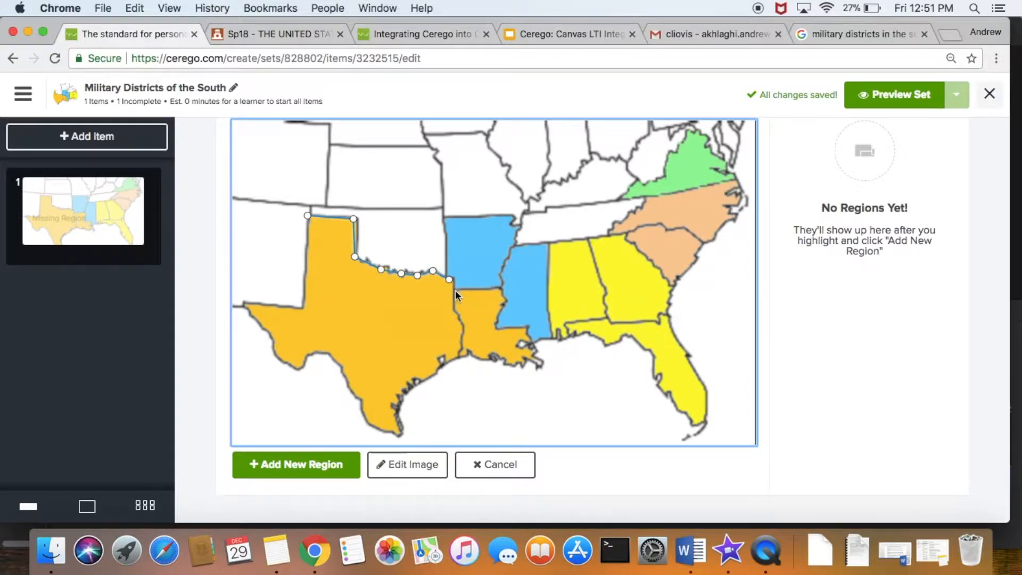
click(501, 301)
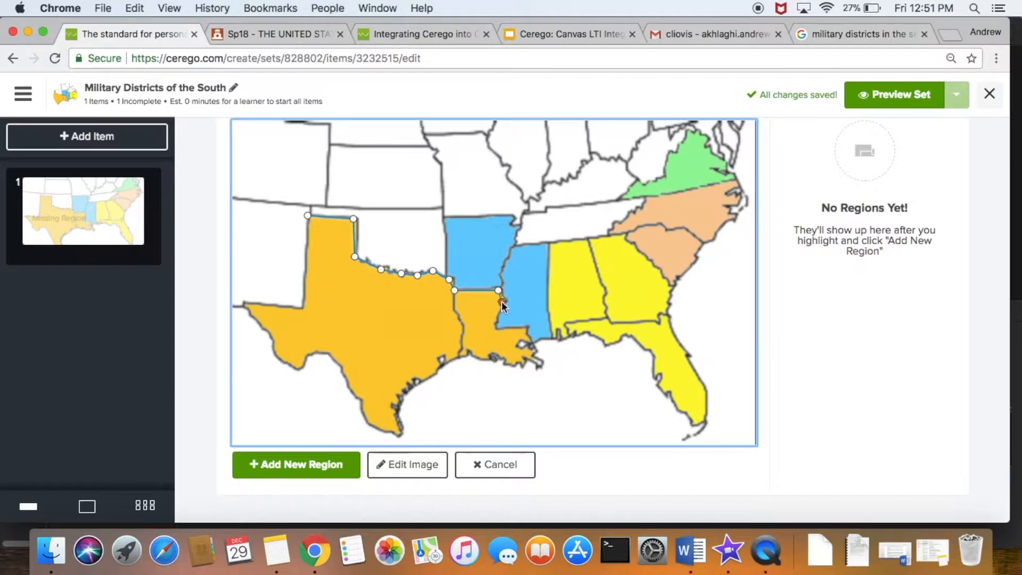
click(525, 335)
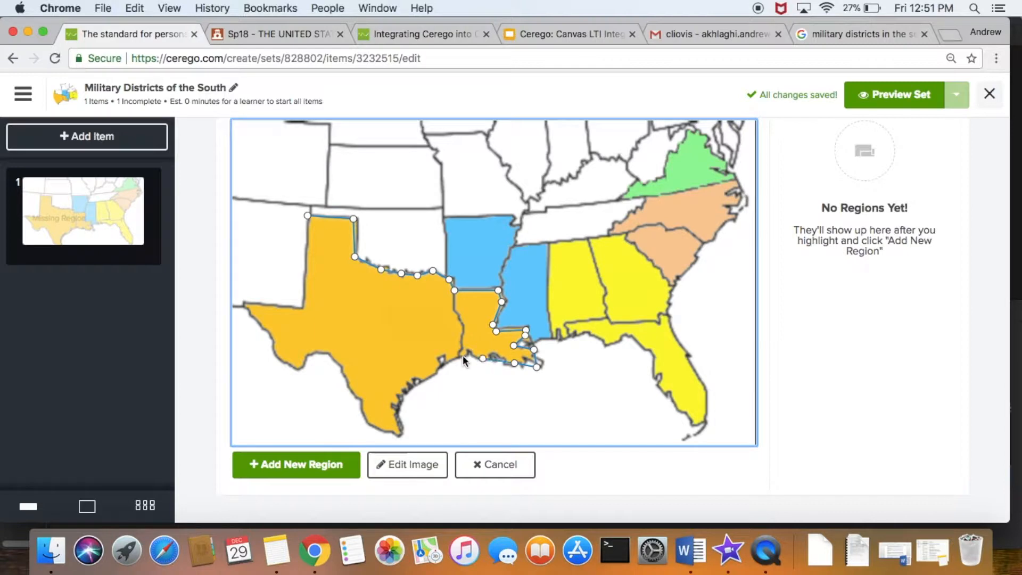
click(417, 385)
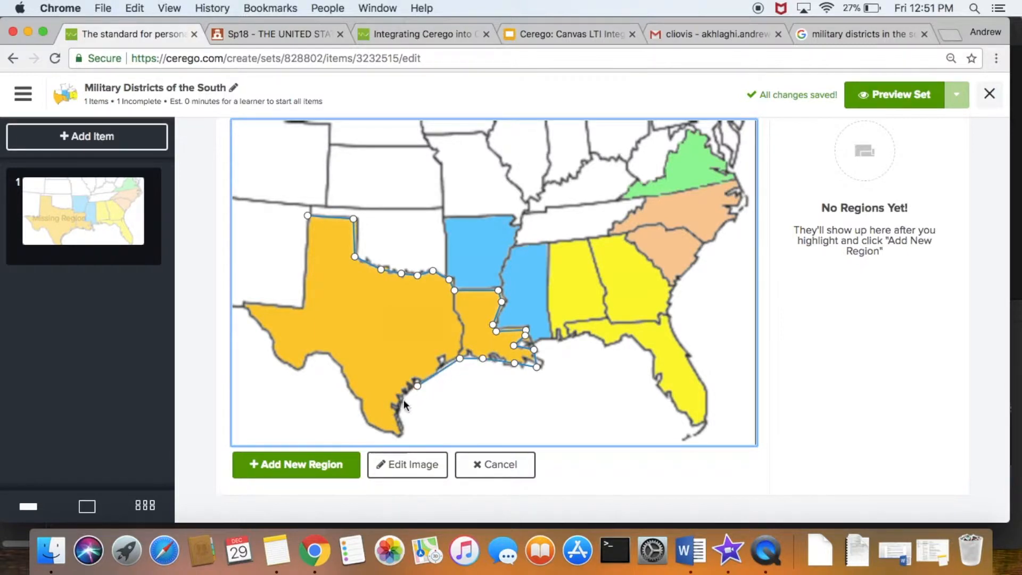
click(397, 436)
click(367, 426)
click(360, 400)
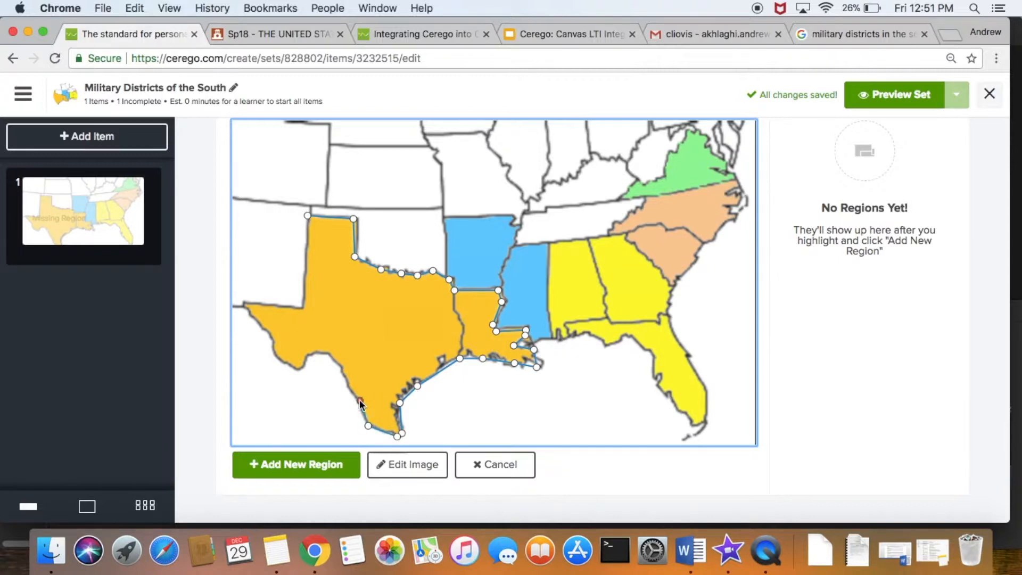
click(327, 354)
click(298, 370)
click(275, 356)
click(272, 343)
click(244, 304)
click(301, 306)
click(307, 216)
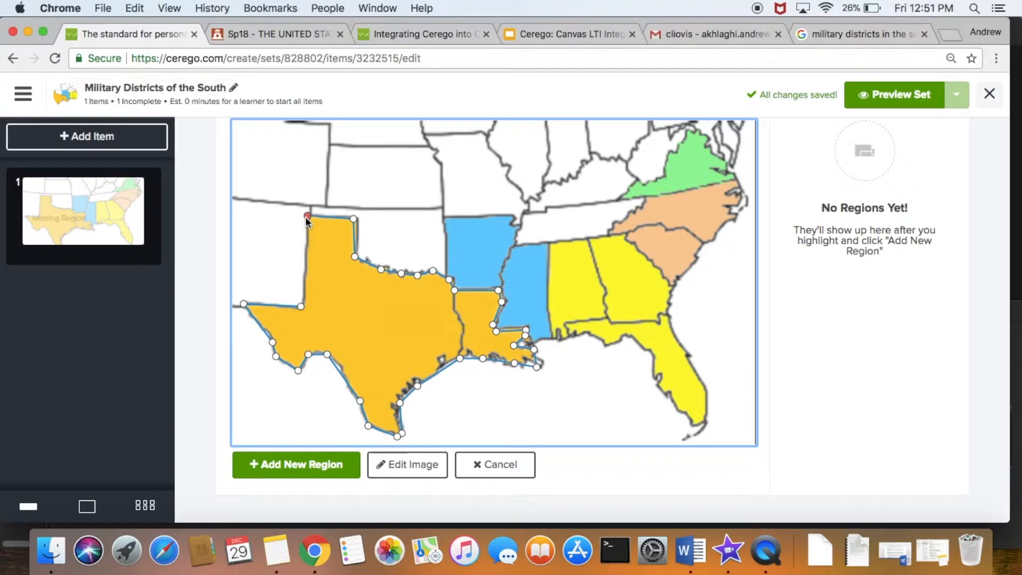
click(308, 216)
Name the Texas and Louisiana region "Region 5" and finish editing it, keeping all three quiz templates
click(847, 149)
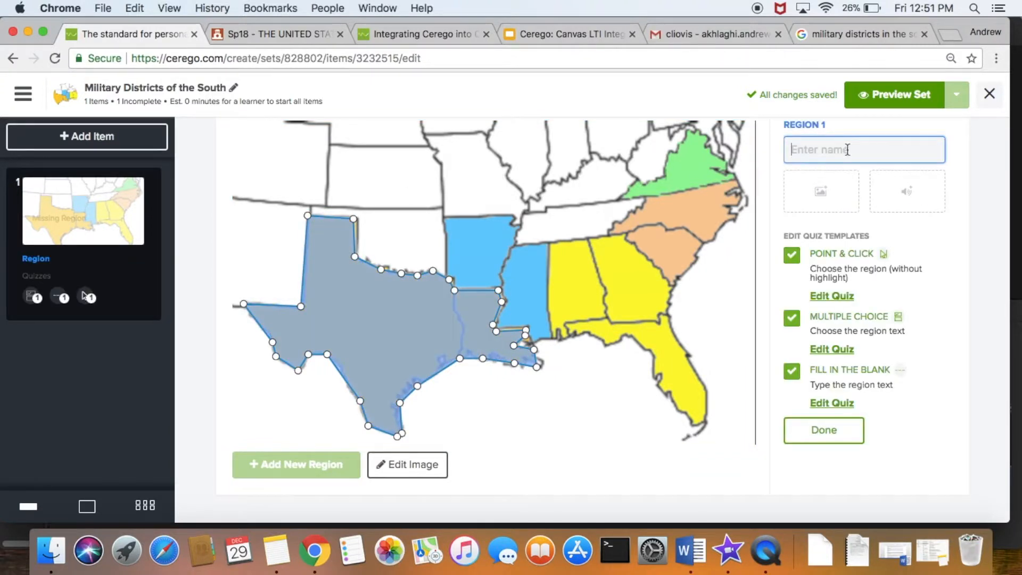
text(Region 5)
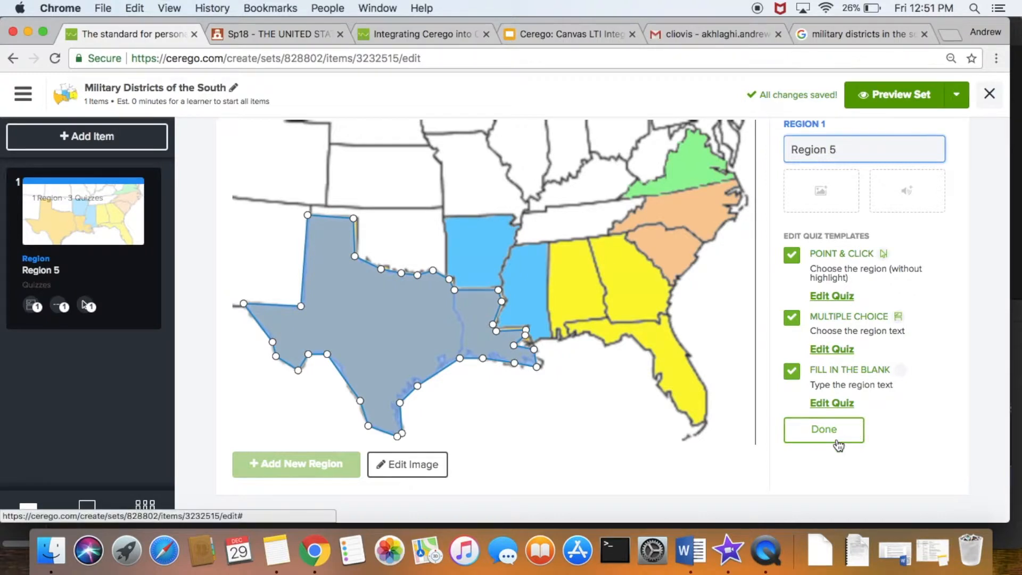
click(824, 430)
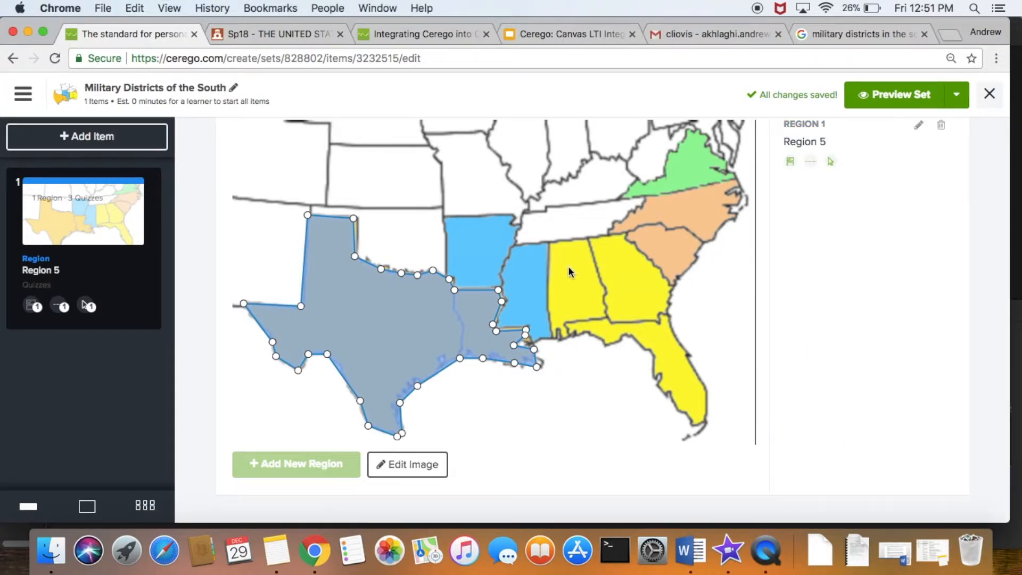
Outline the blue district covering Arkansas and Mississippi as a second closed region on the map and name it "Region 4"
click(444, 217)
click(512, 215)
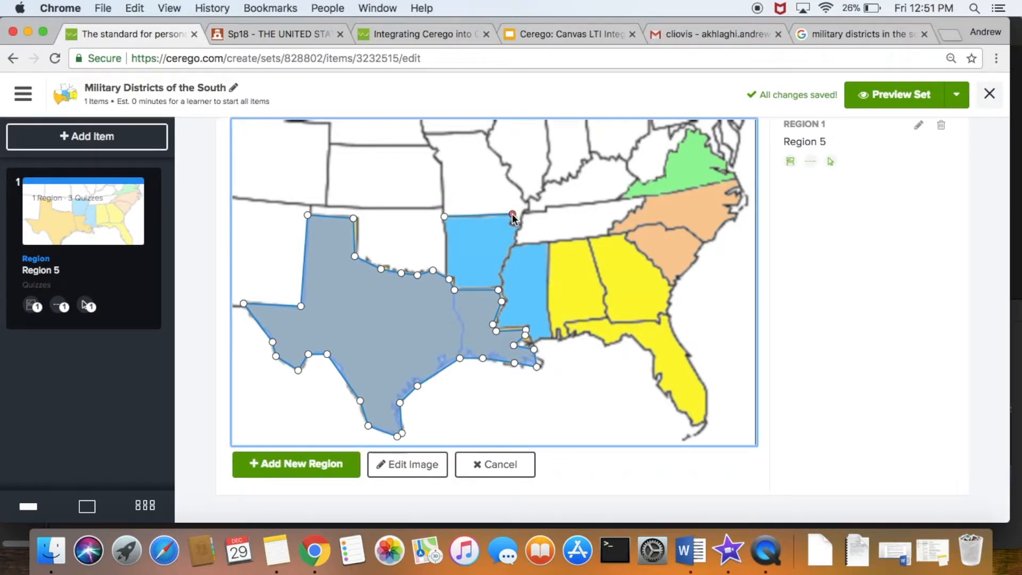
click(519, 224)
click(514, 243)
click(547, 243)
click(551, 337)
click(542, 337)
click(533, 341)
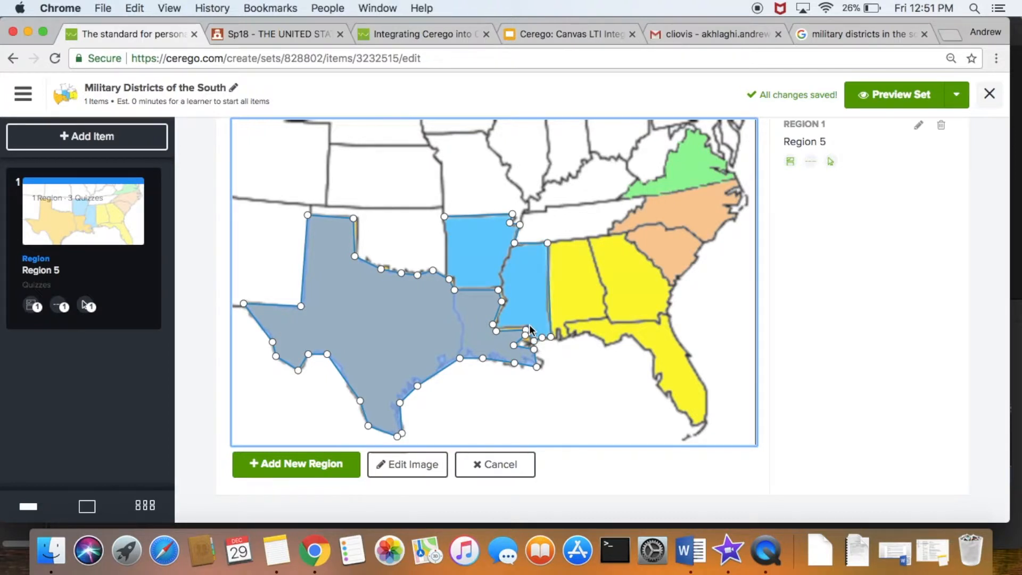
click(528, 325)
click(507, 303)
click(455, 277)
click(447, 272)
click(445, 216)
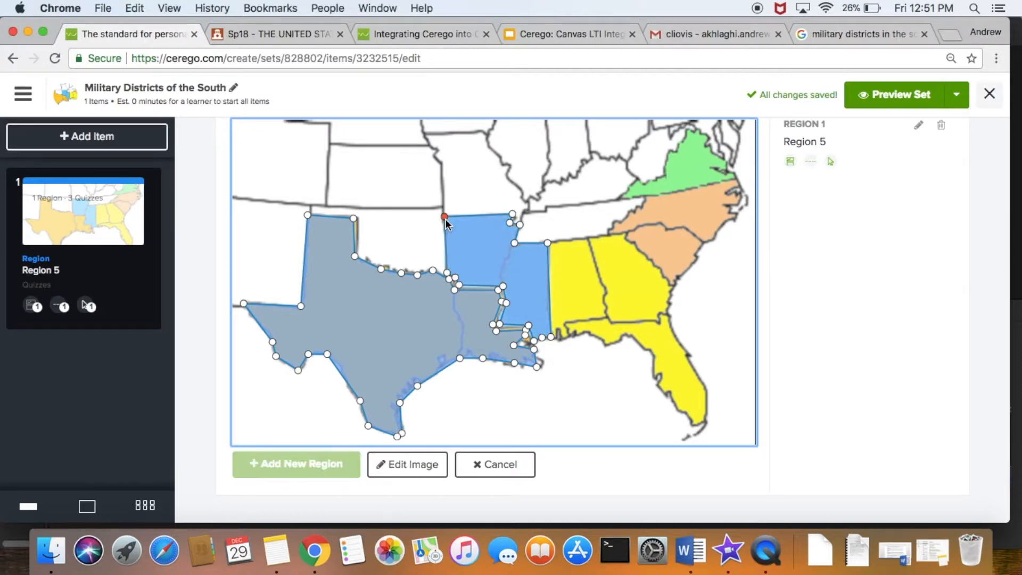
click(842, 157)
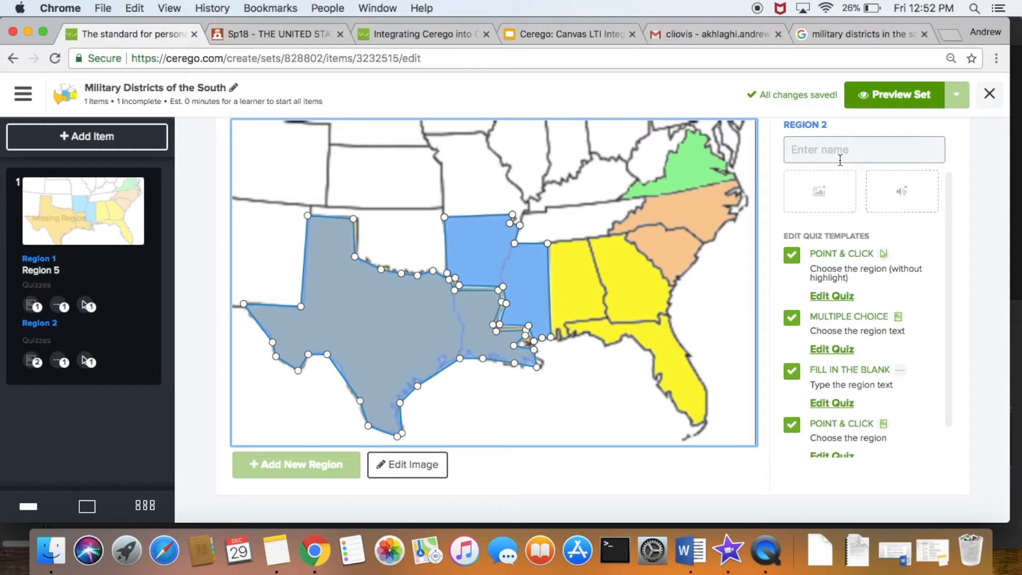
text(Region 4)
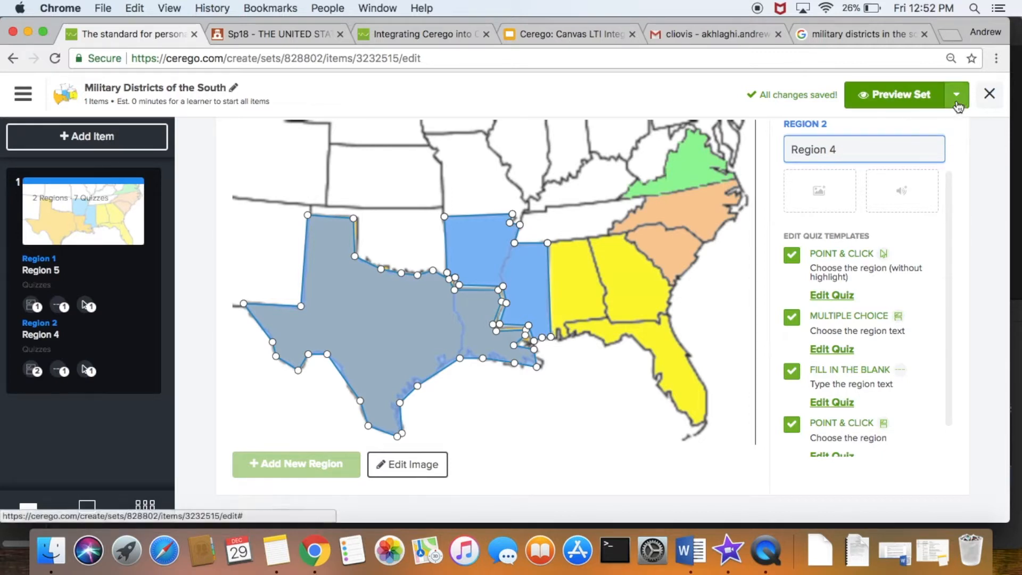
Preview the set and go through Region 5's questions, answering Don't Know It for identification and locating the Texas and Louisiana district
click(908, 101)
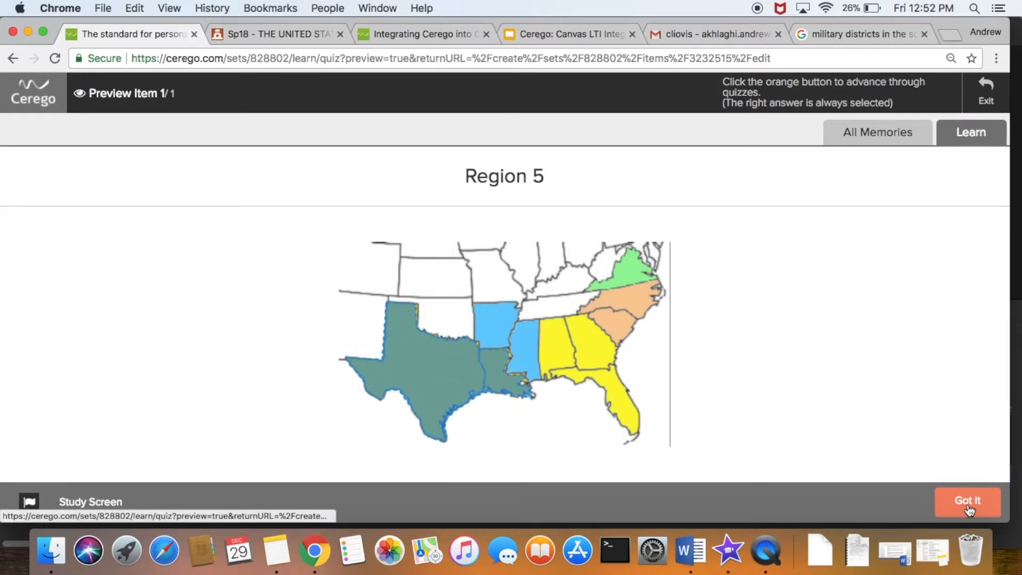
click(968, 503)
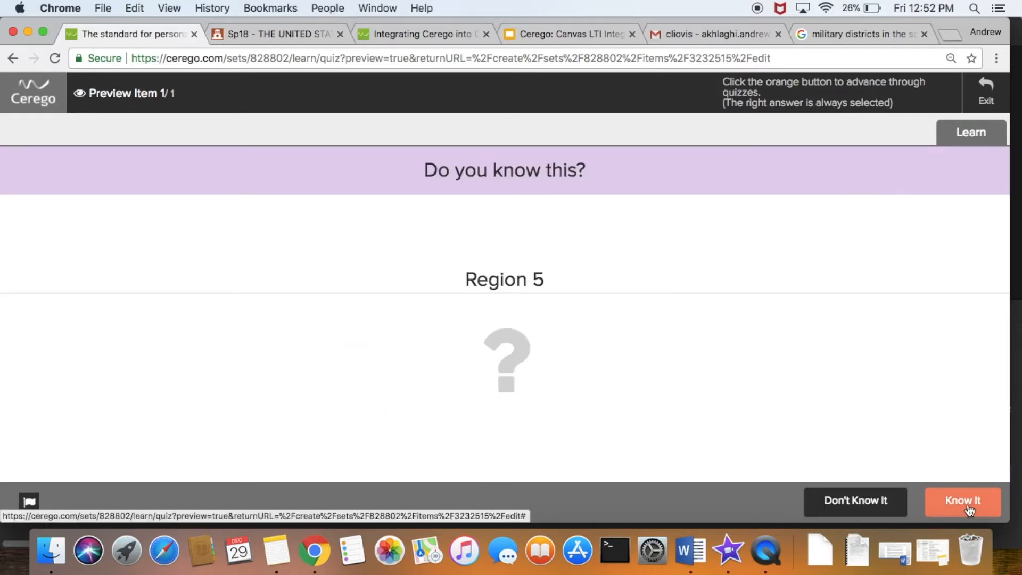
click(968, 506)
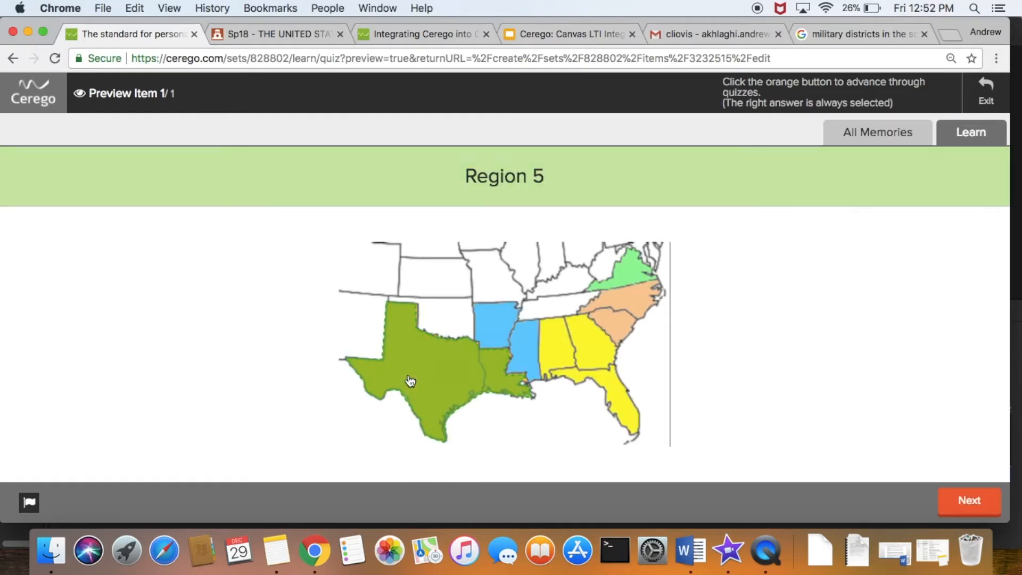
click(976, 512)
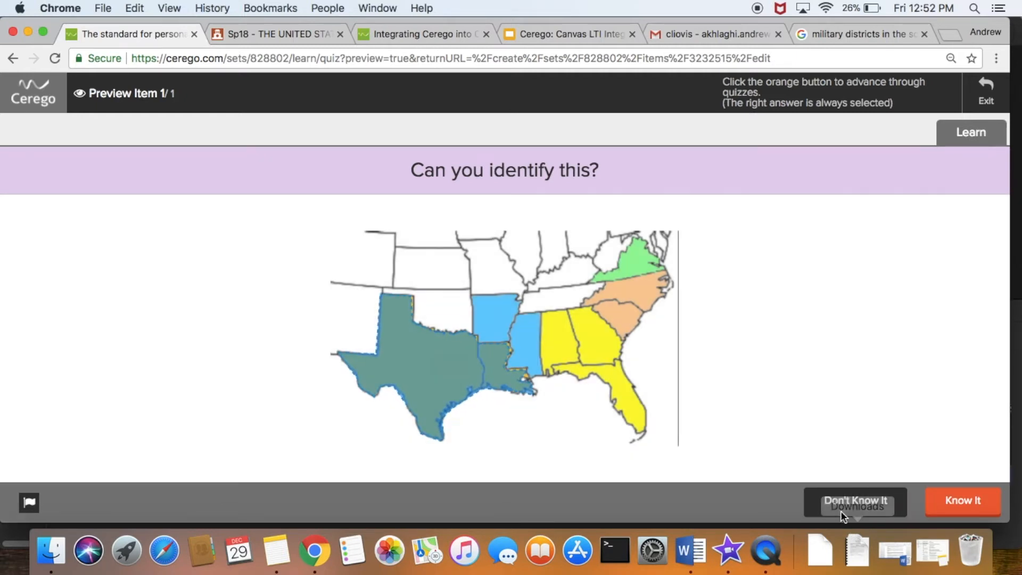
click(842, 510)
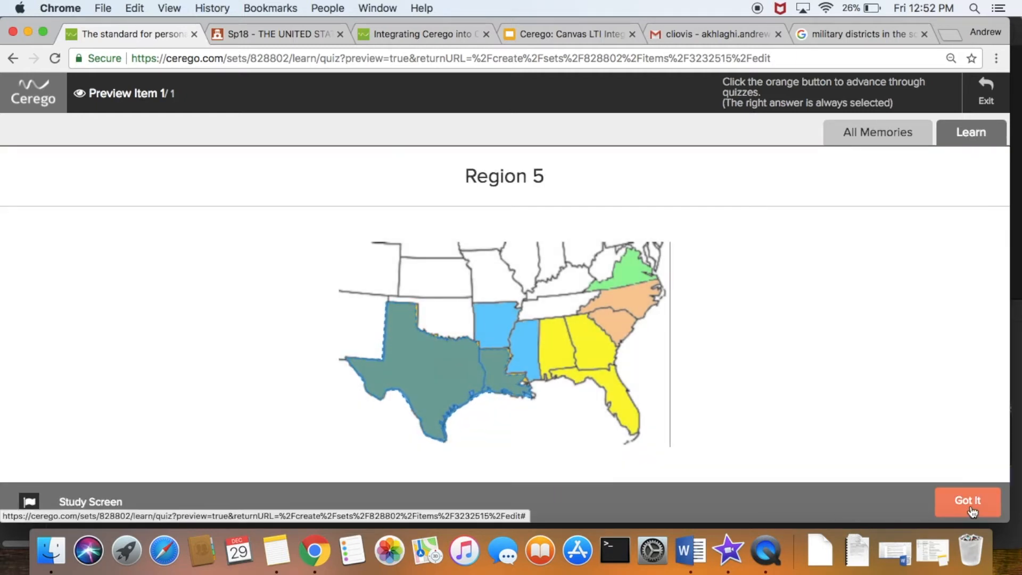
click(971, 510)
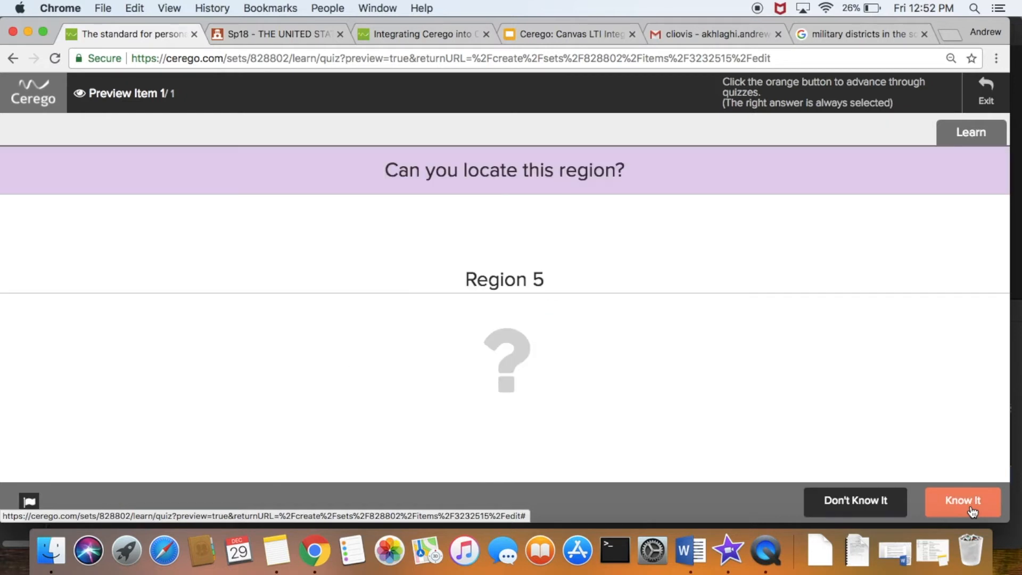
click(972, 511)
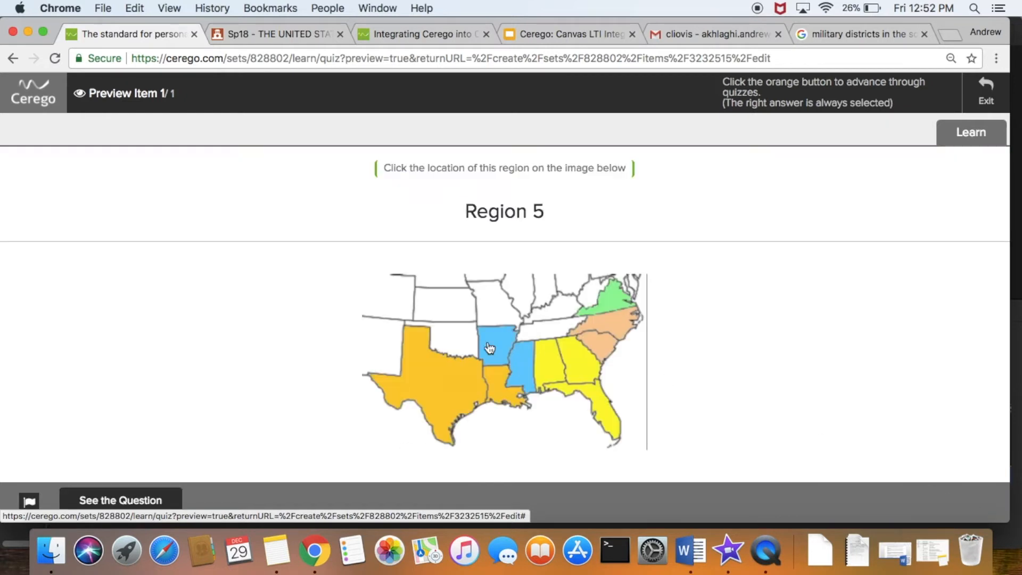
click(427, 377)
click(969, 500)
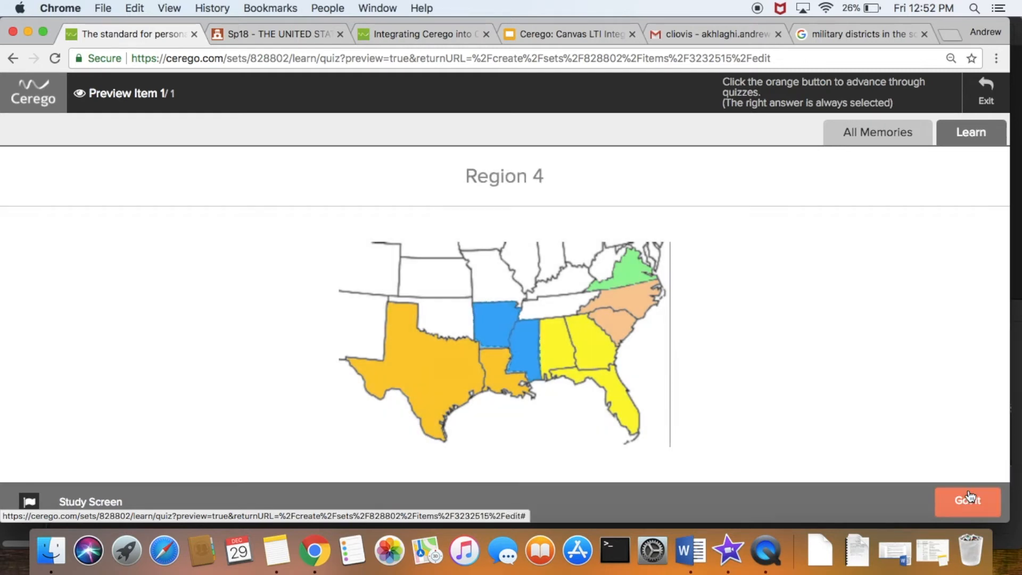
Go through Region 4's preview questions, answering Know It each time, submitting the filled-in name and locating the blue district on the map
click(969, 510)
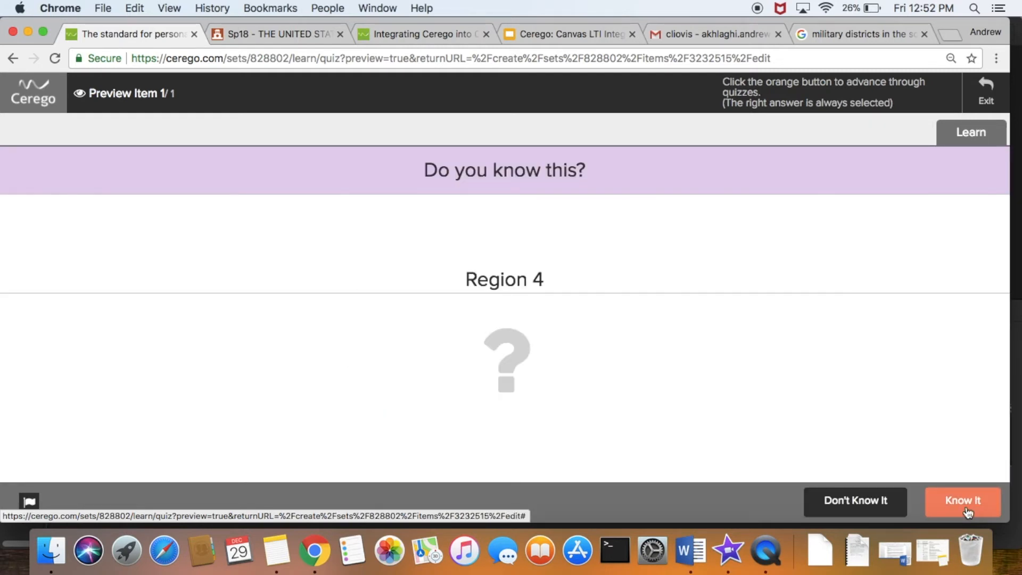
click(968, 510)
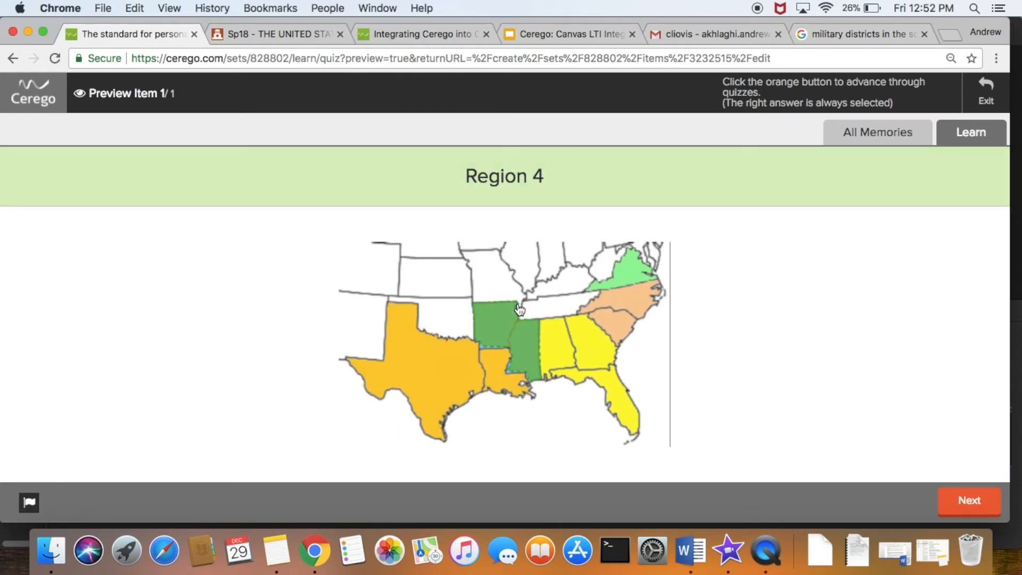
click(986, 508)
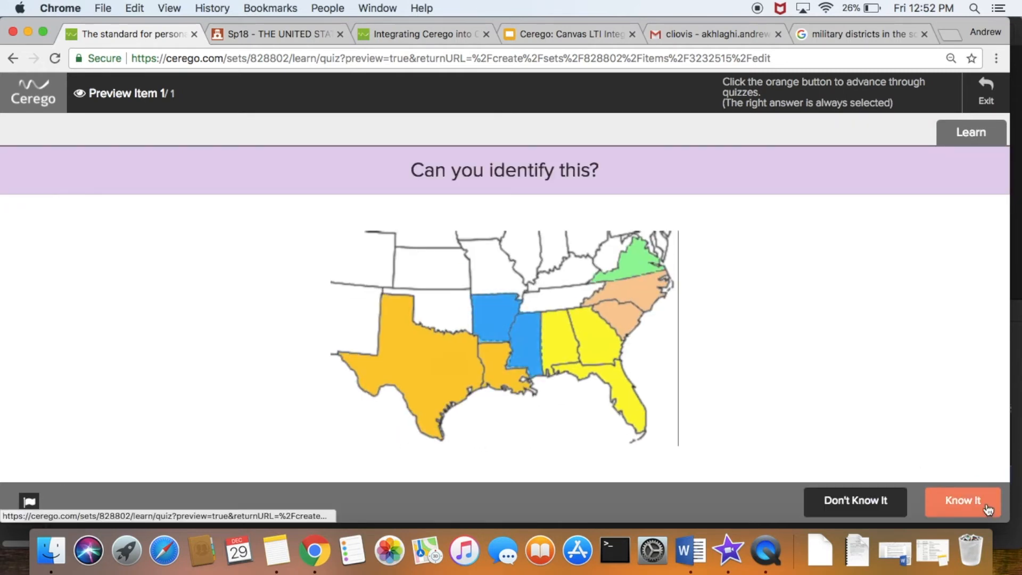
click(988, 510)
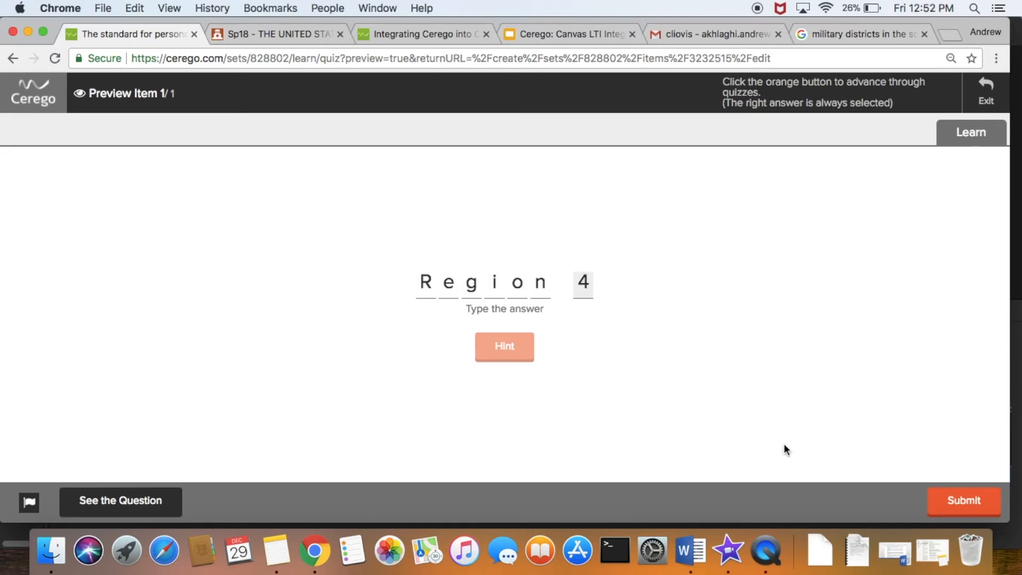
click(987, 511)
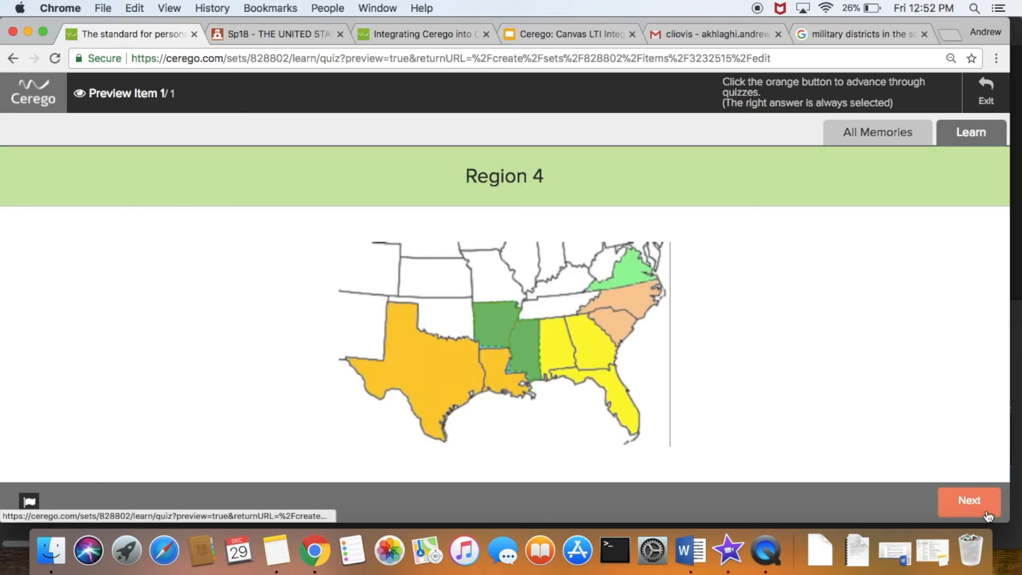
click(986, 511)
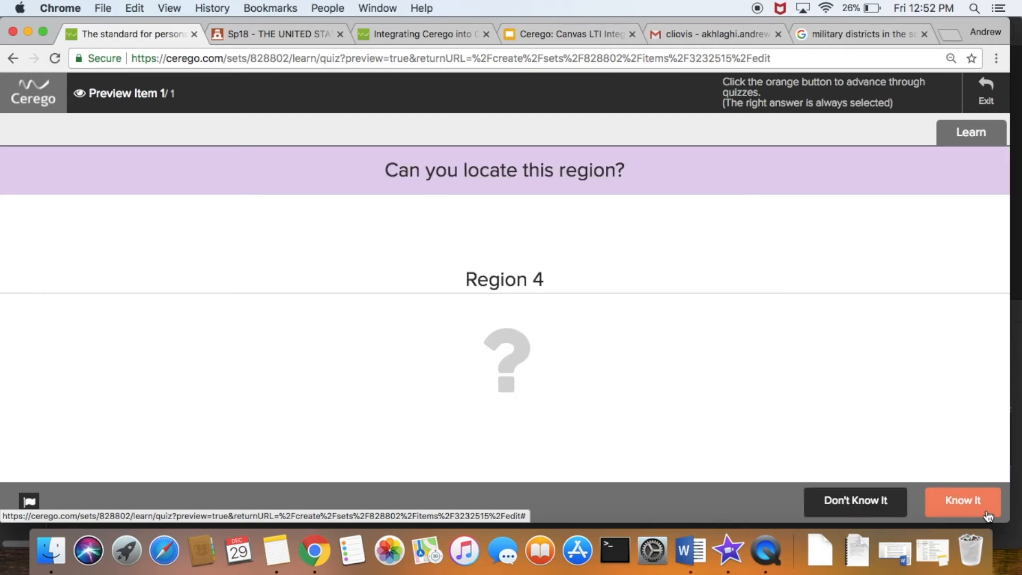
click(985, 512)
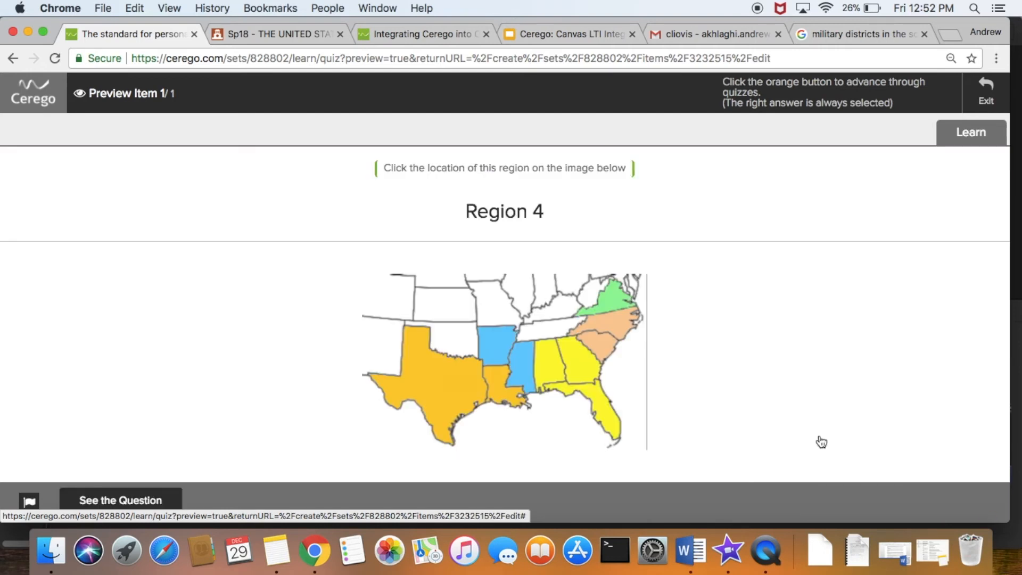
click(522, 368)
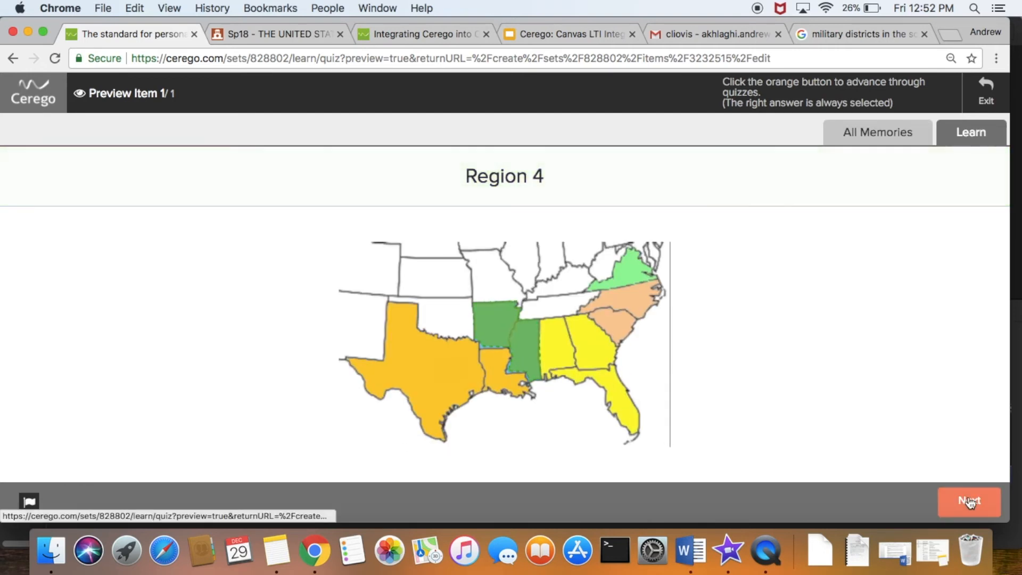
click(969, 500)
Answer Know It for the repeated Region 5 identification question, submit the filled-in name and finish the quiz preview
click(970, 503)
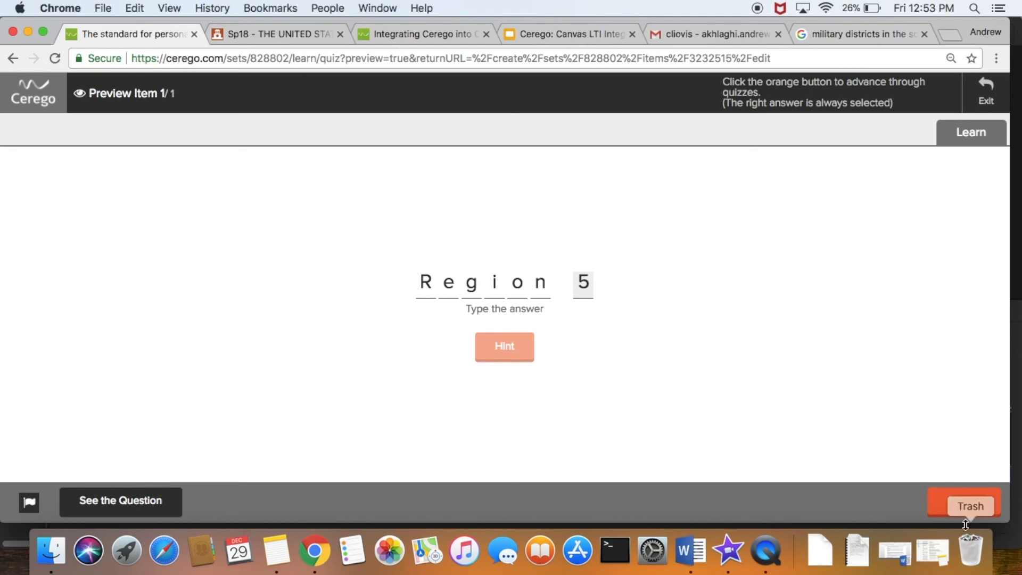
click(968, 504)
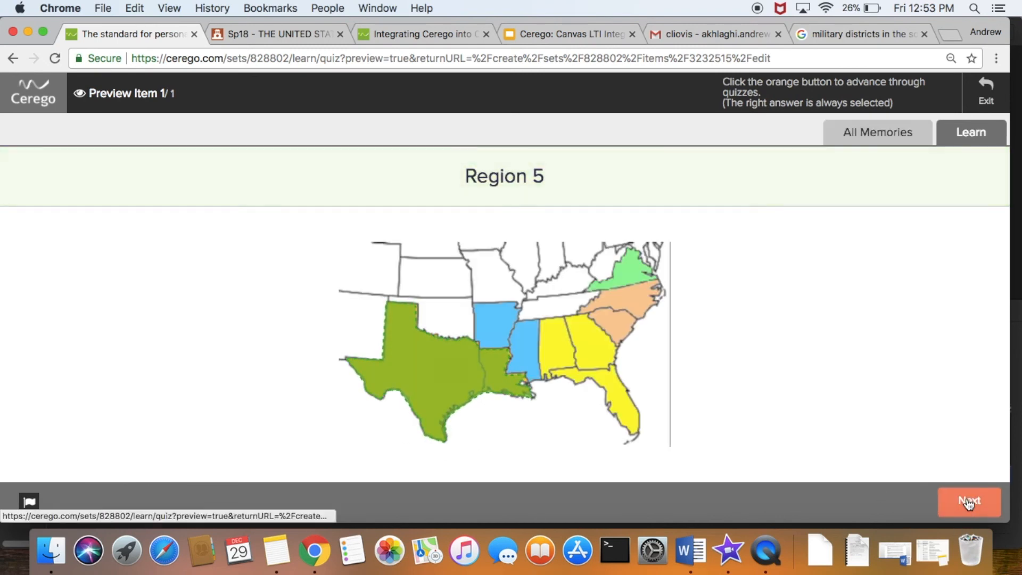
click(968, 503)
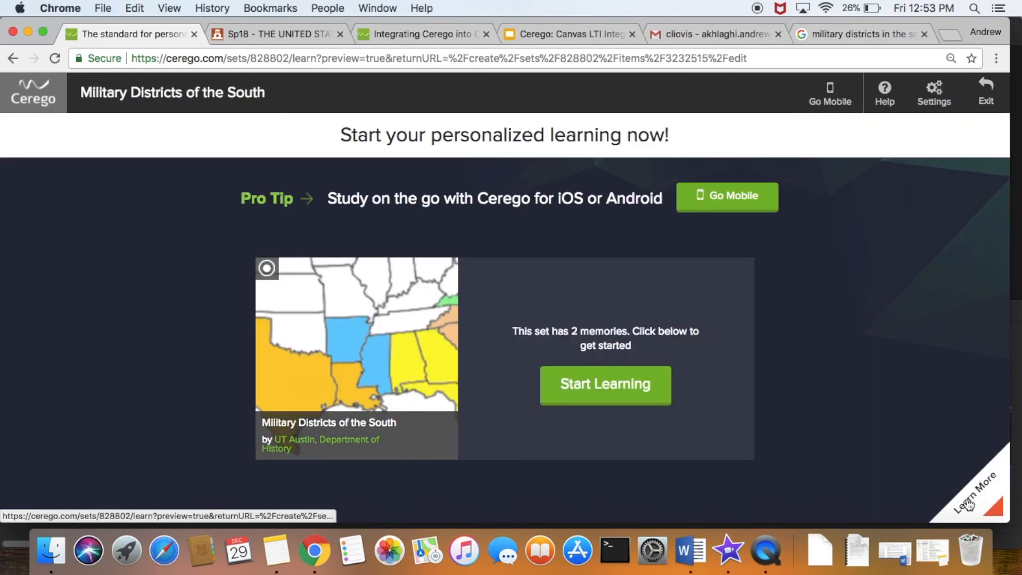